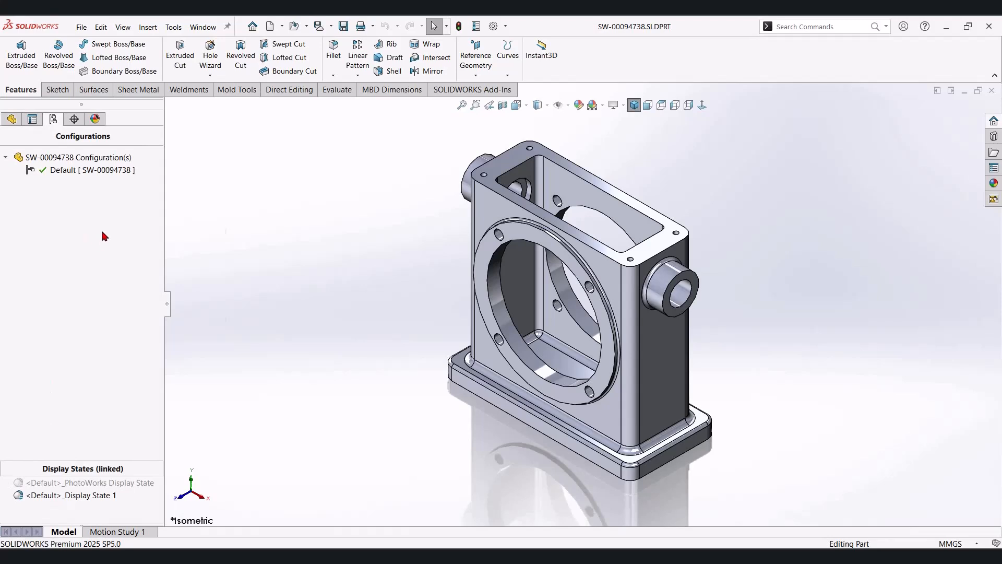
# - Add three configurations to the part, named Plain Carbon Steel, Cast Alloy Steel and Al 1060 alloy
pyautogui.click(117, 230)
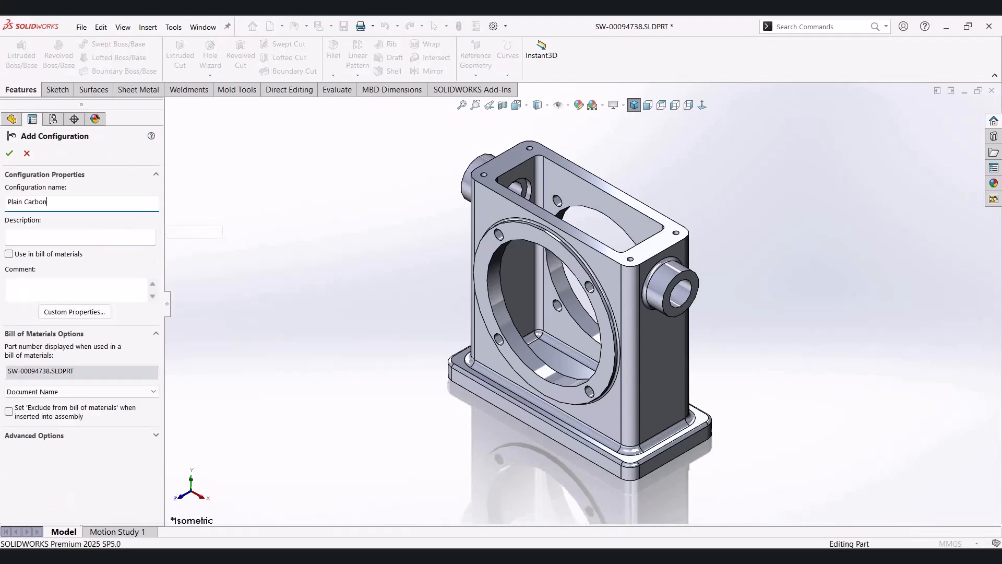
pyautogui.press('Return')
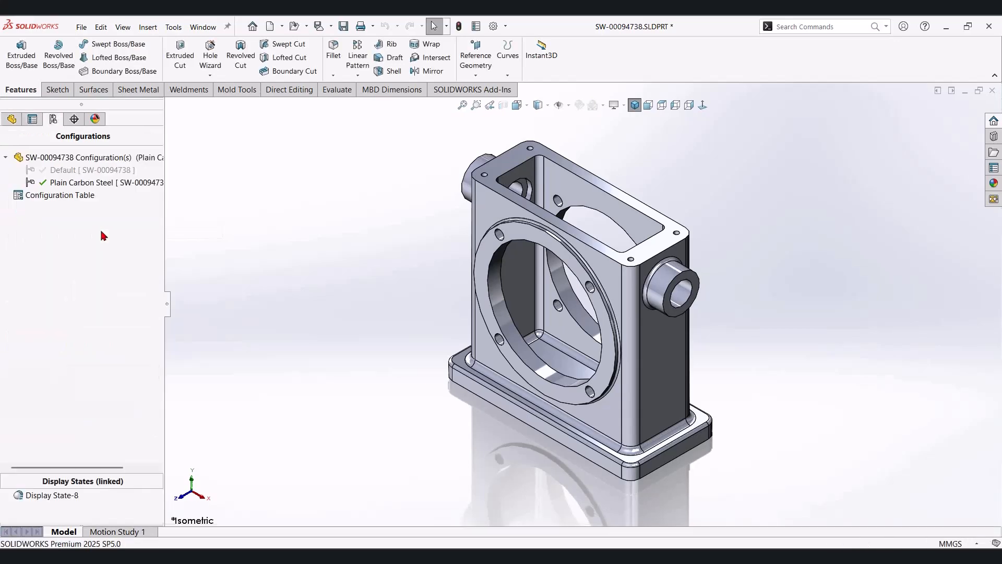
pyautogui.rightClick(102, 232)
pyautogui.click(119, 236)
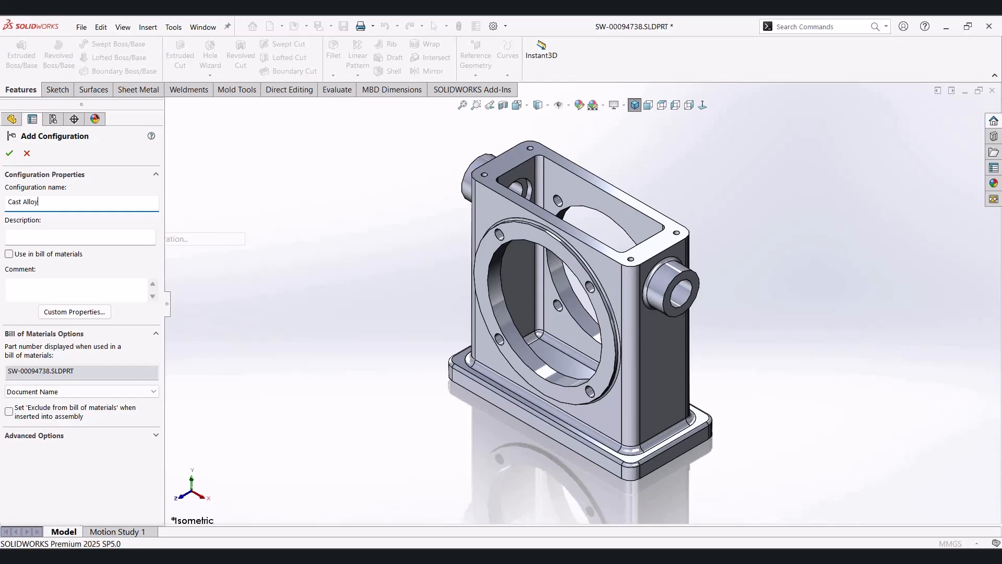
pyautogui.press('Return')
pyautogui.rightClick(127, 242)
pyautogui.click(142, 250)
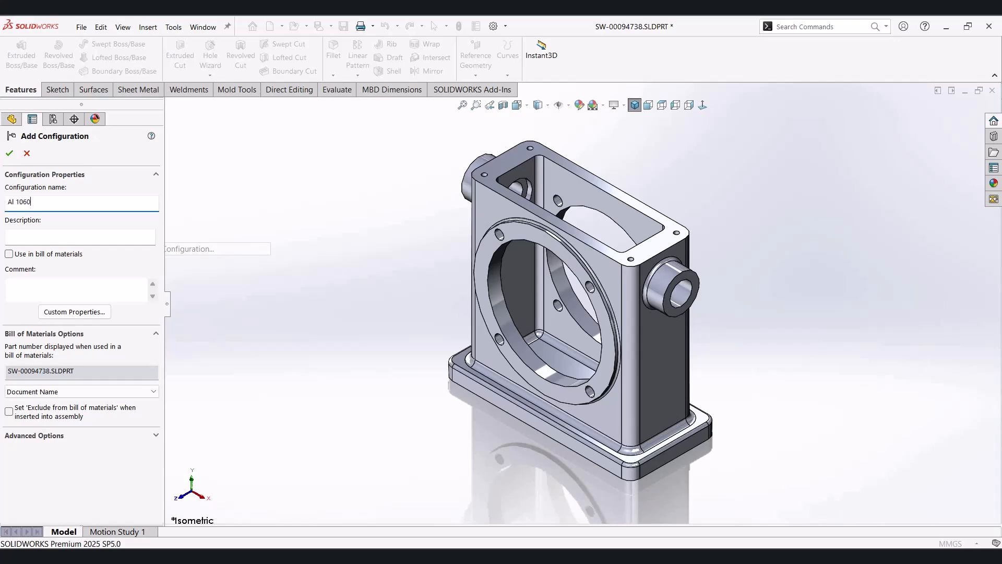
pyautogui.write('Al 1060 alloy')
pyautogui.press('Return')
# - Configure the part's material: Plain Carbon Steel, Cast Alloy Steel and 1060 Alloy for their matching configurations, leaving Default unspecified
pyautogui.click(12, 119)
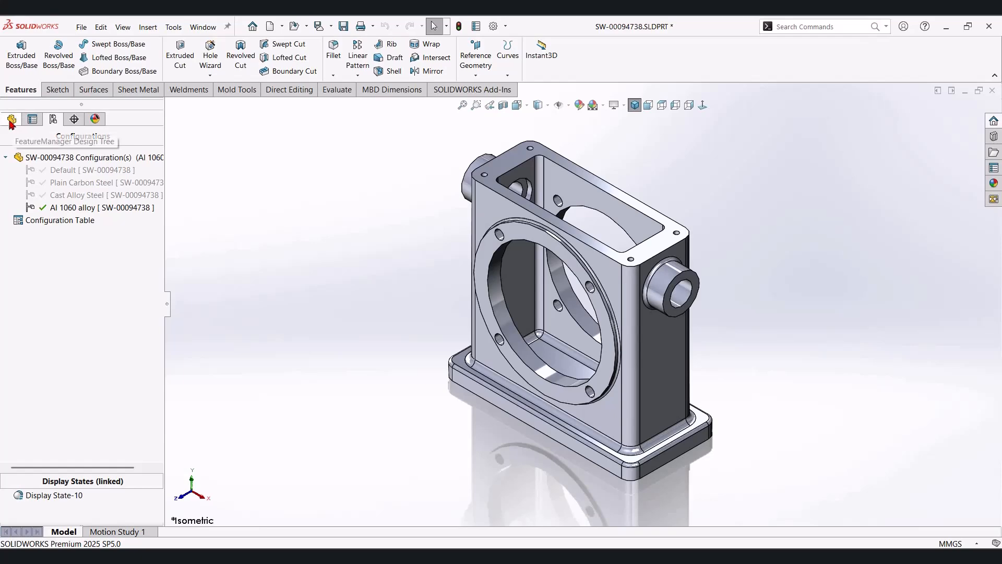
pyautogui.rightClick(54, 228)
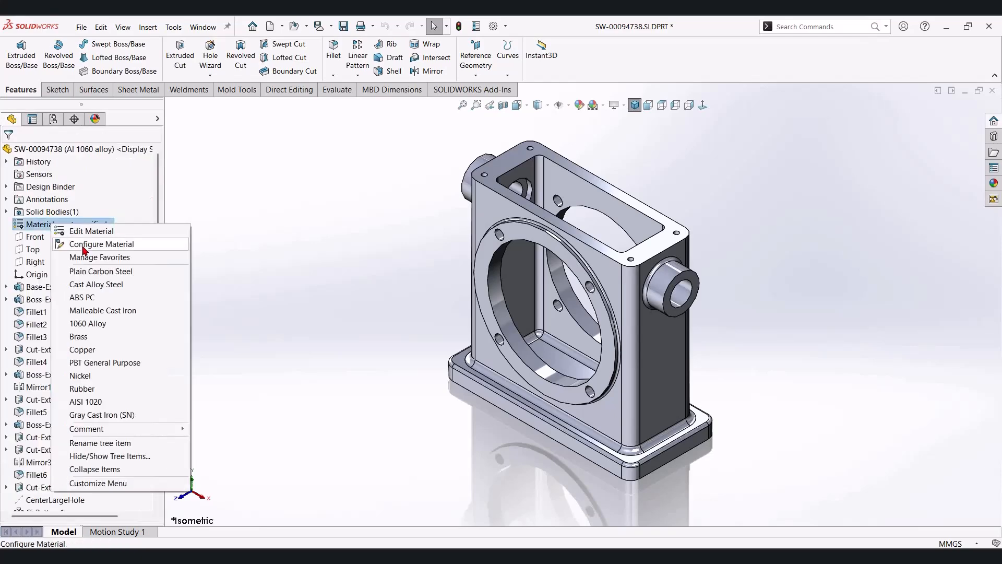
pyautogui.click(86, 247)
pyautogui.click(360, 152)
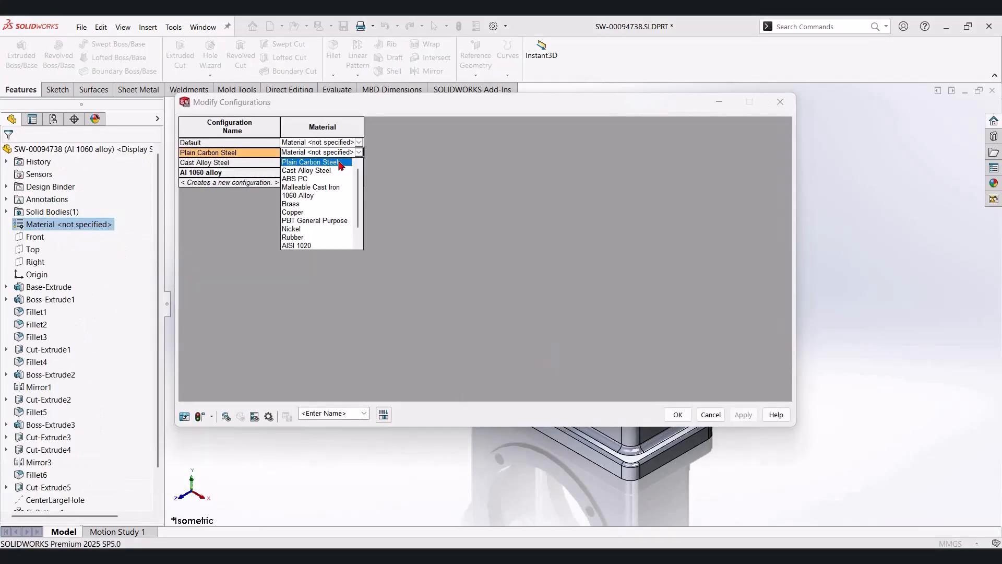
pyautogui.click(362, 167)
pyautogui.click(360, 162)
pyautogui.click(324, 180)
pyautogui.click(361, 174)
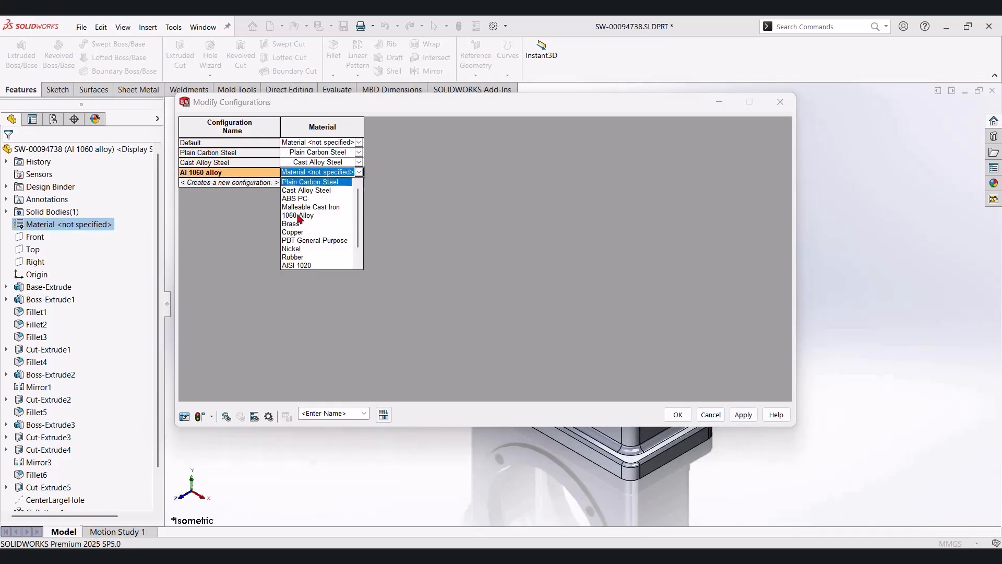
pyautogui.click(302, 220)
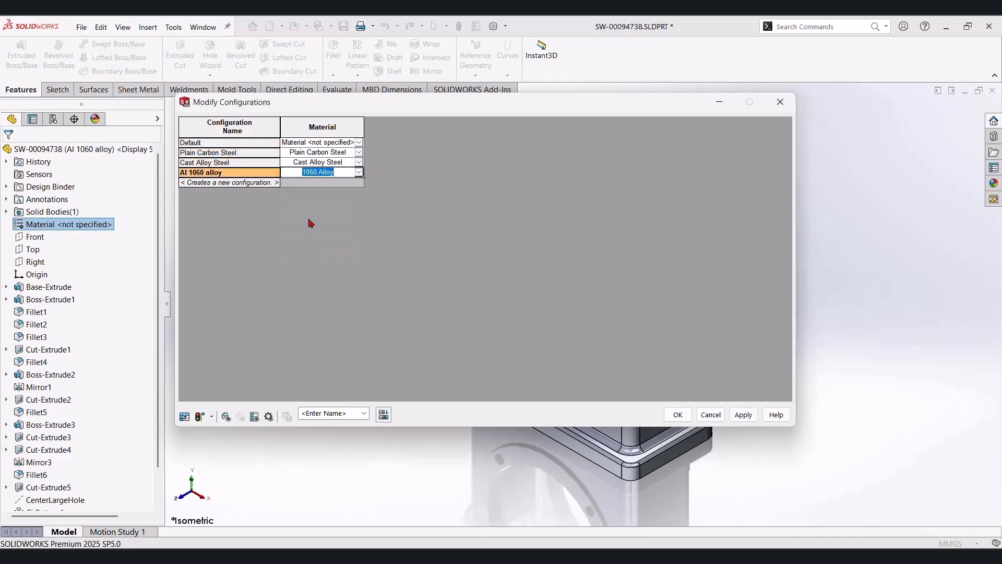
pyautogui.click(742, 415)
pyautogui.click(679, 415)
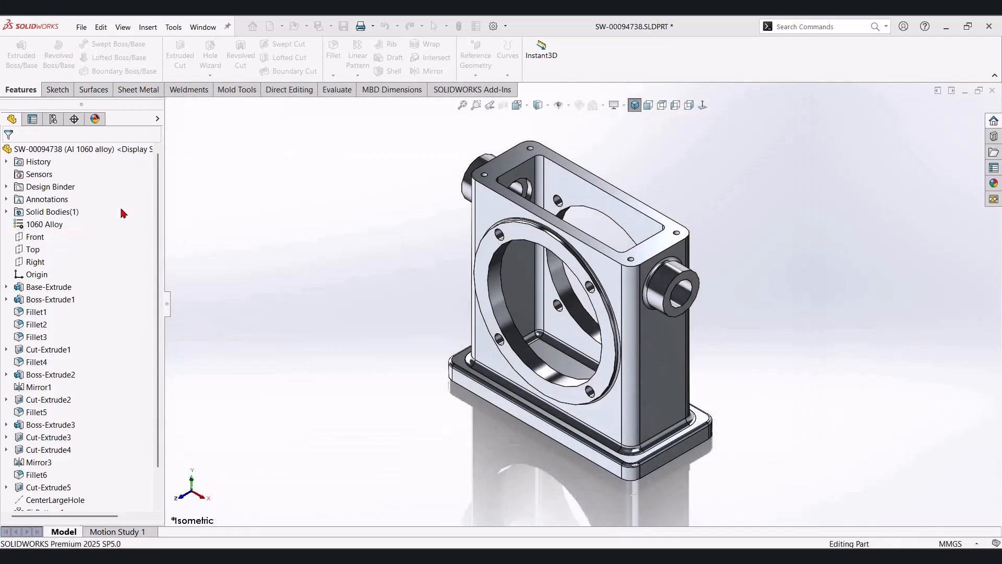
# - Set the offset shaft bore's diameter to 16.5 mm, applying the change through specified configurations
pyautogui.click(53, 119)
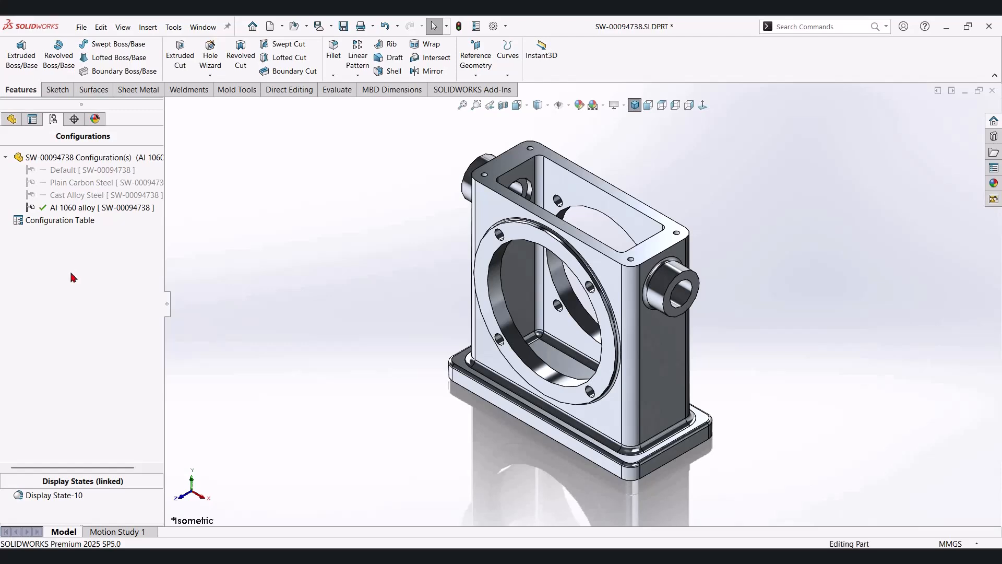
pyautogui.click(12, 119)
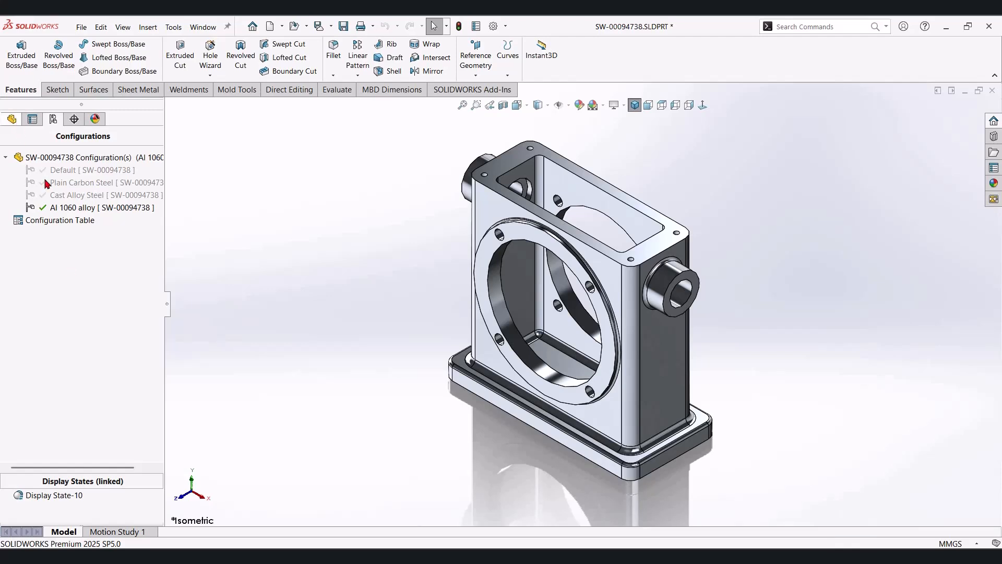
pyautogui.click(678, 298)
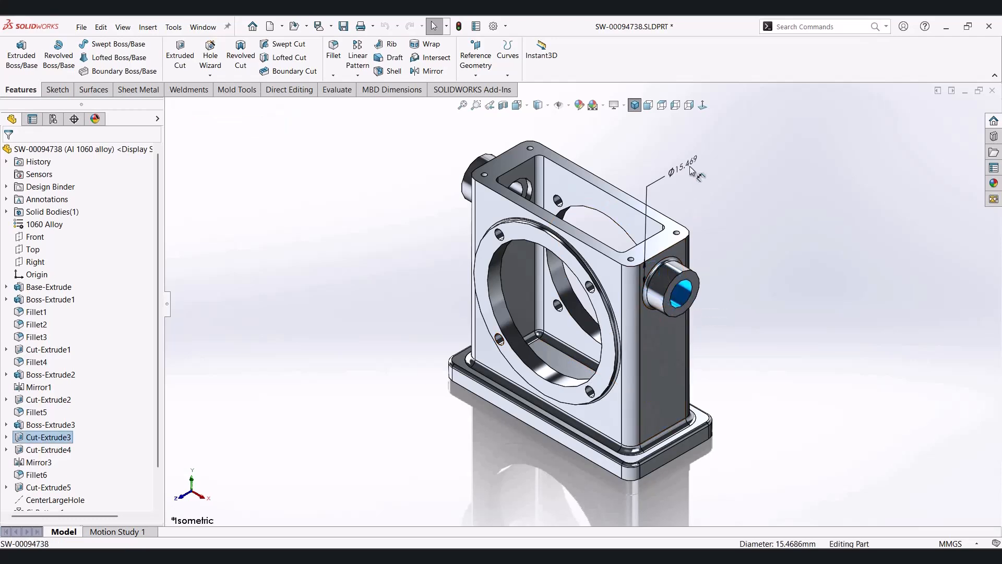
pyautogui.doubleClick(686, 164)
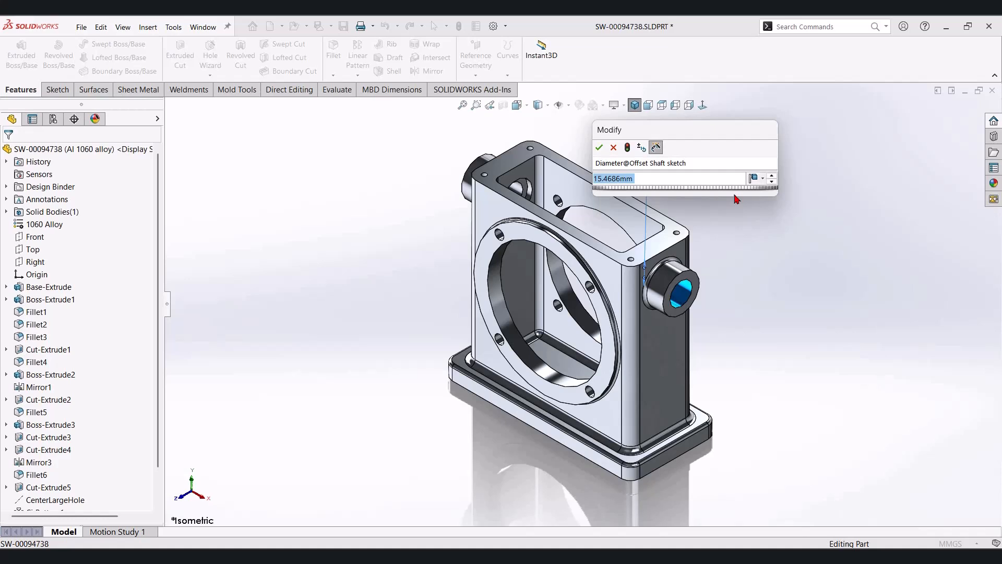
pyautogui.write('16.5')
pyautogui.click(764, 178)
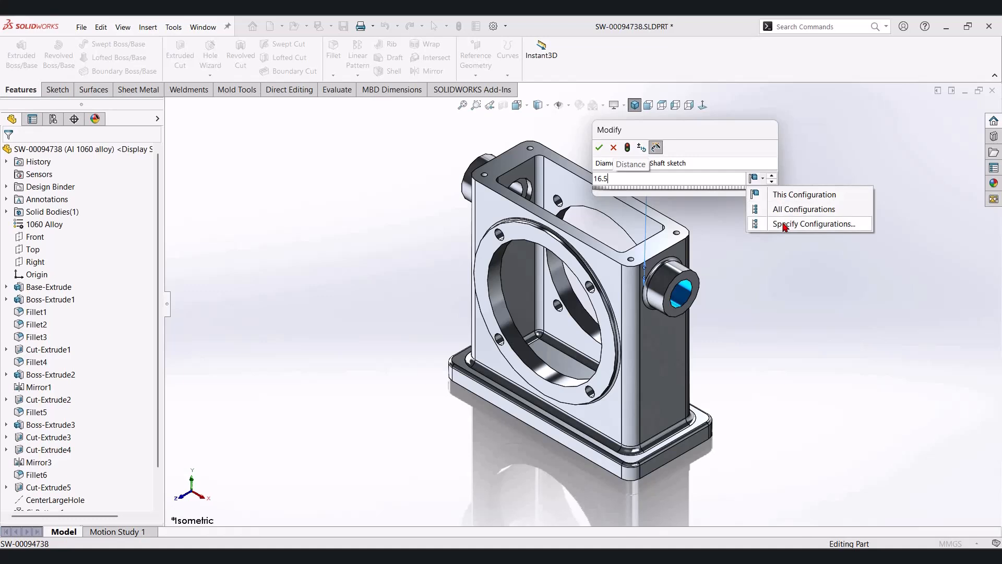
pyautogui.click(780, 223)
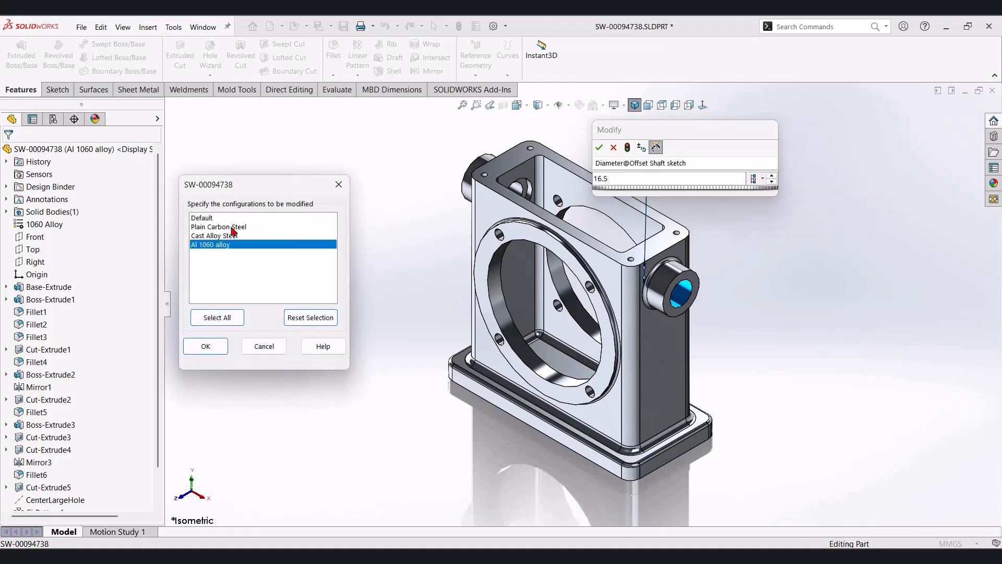
pyautogui.click(207, 347)
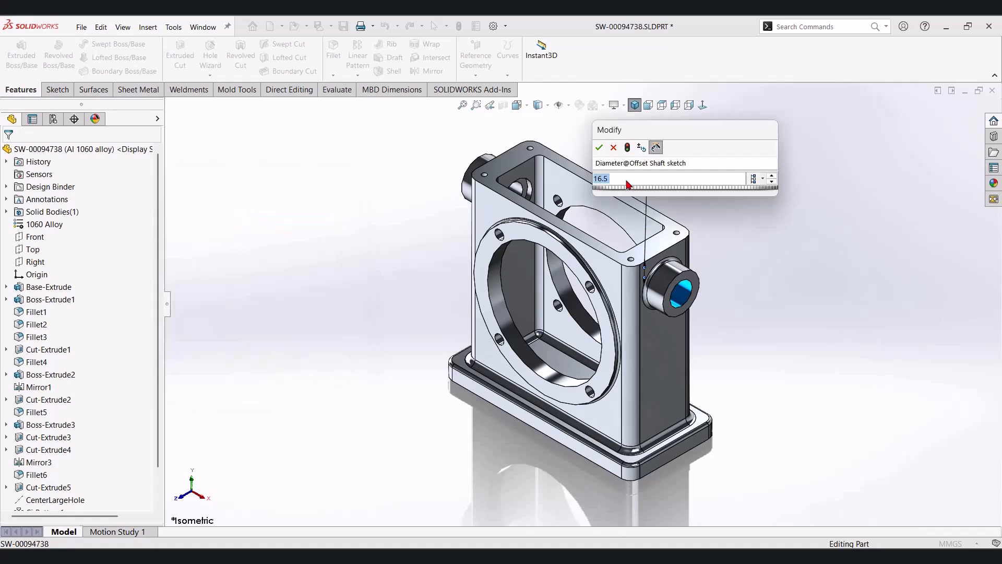
pyautogui.click(600, 147)
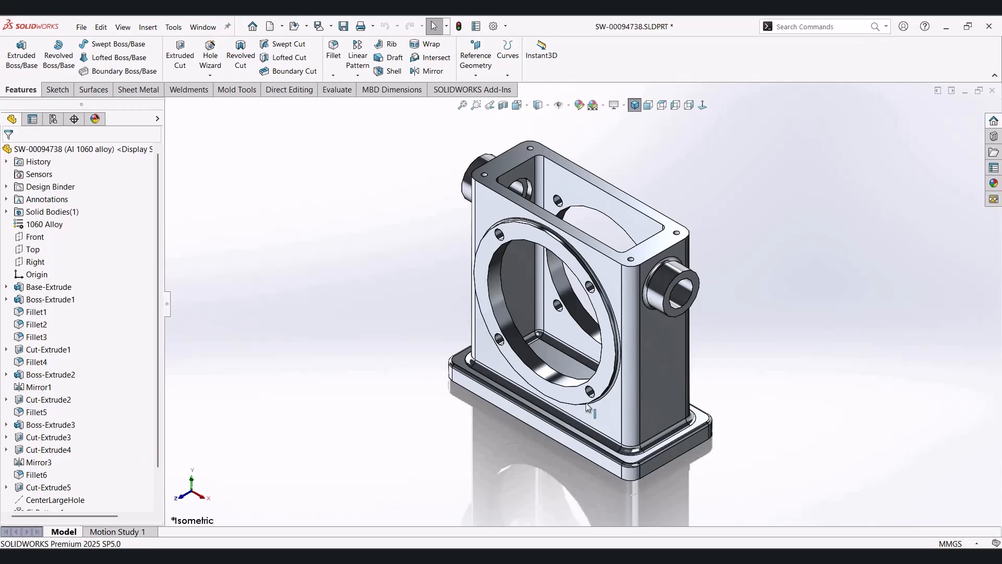
# - Suppress the offset shaft boss in the Al 1060 alloy configuration, and activate Cast Alloy Steel and Plain Carbon Steel in turn
pyautogui.click(675, 286)
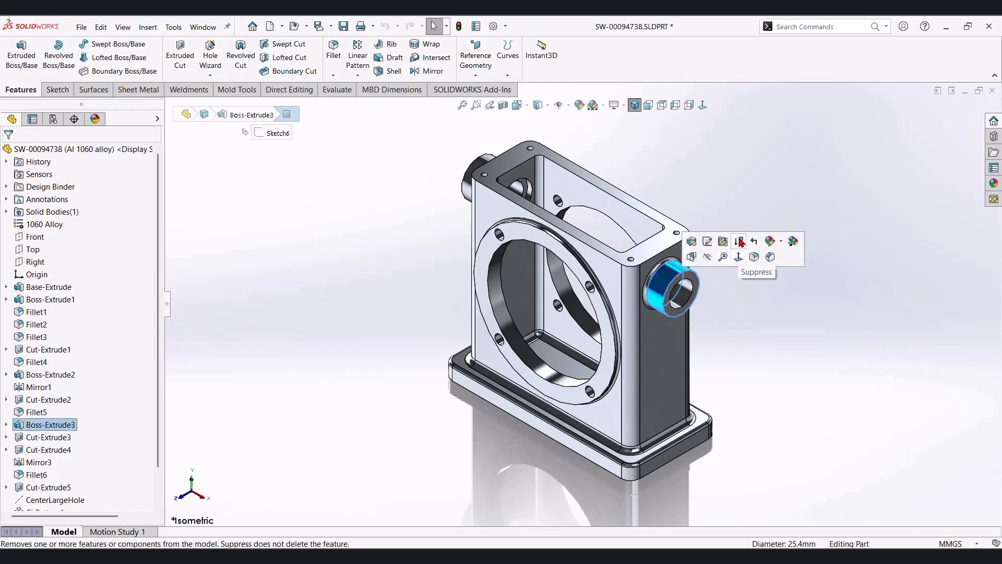
pyautogui.click(740, 242)
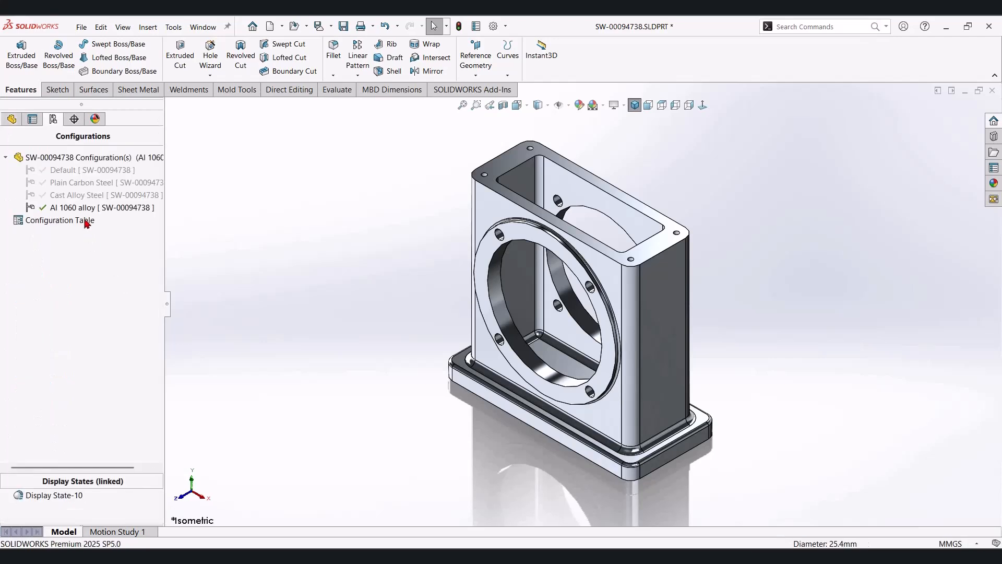
pyautogui.doubleClick(89, 196)
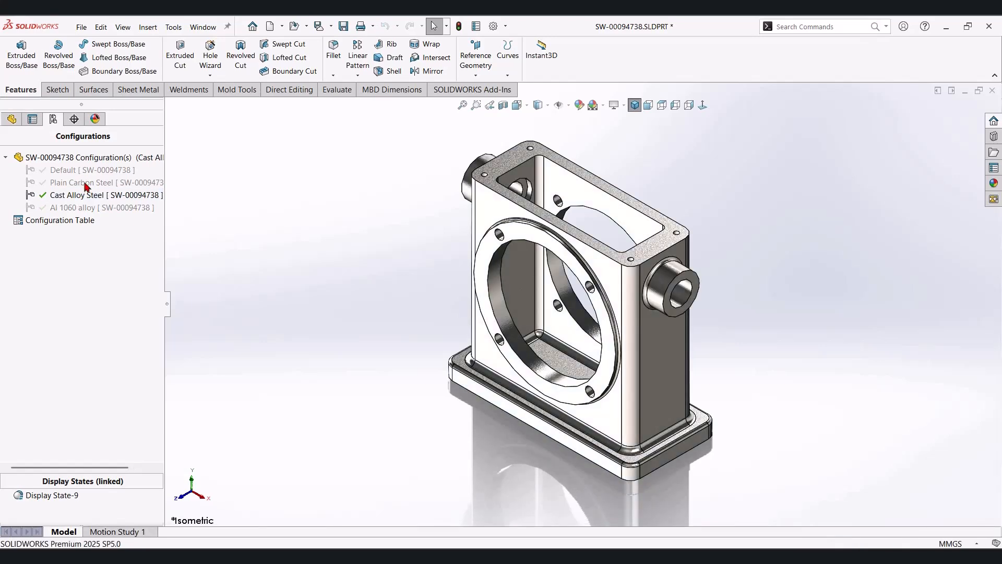
pyautogui.click(60, 177)
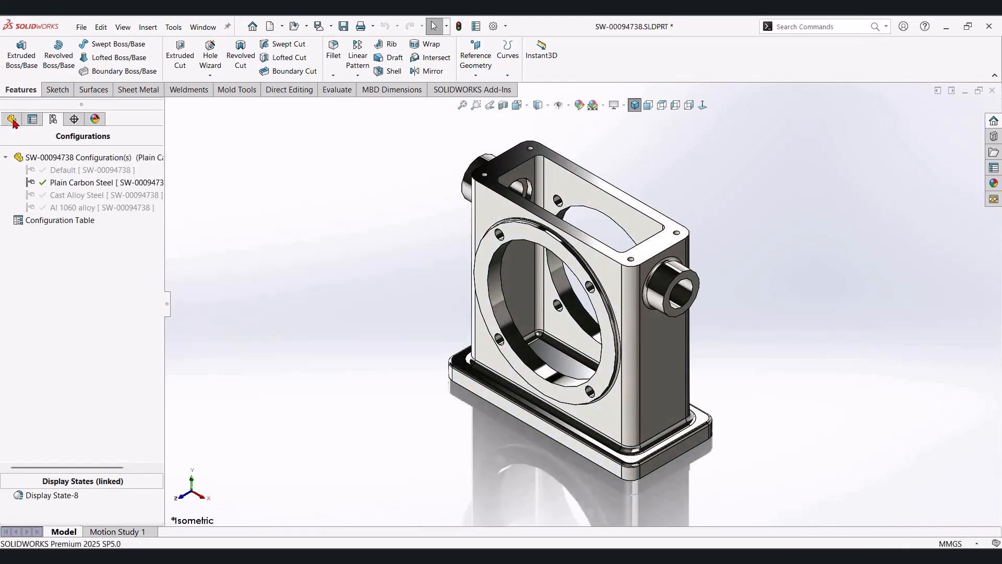
pyautogui.click(12, 119)
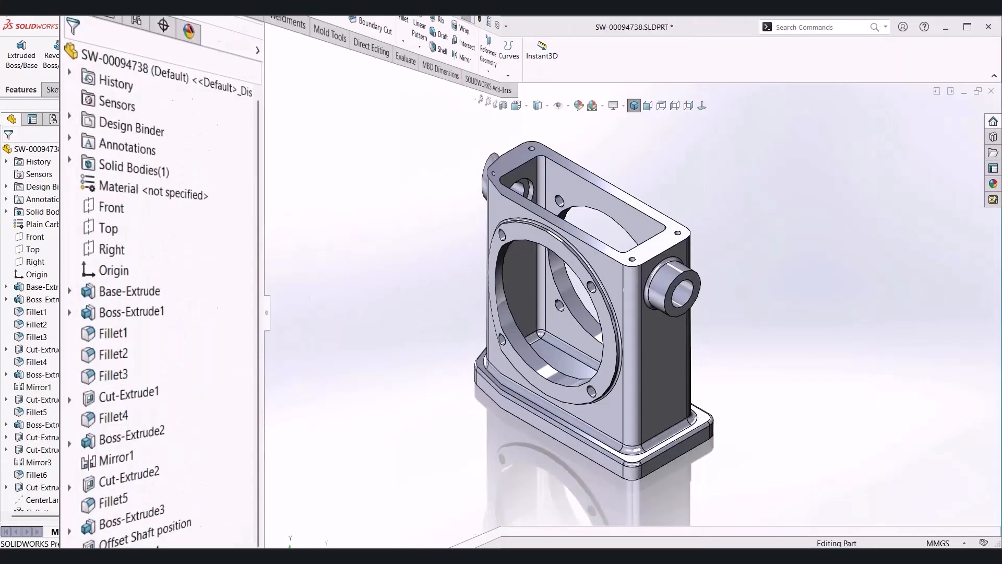
# - Insert an auto-created Excel design table with the base sketch's Length and Width, the offset shaft sketch's Diameter and D1@Housing Fixtures
pyautogui.hotkey('alt', 'i')
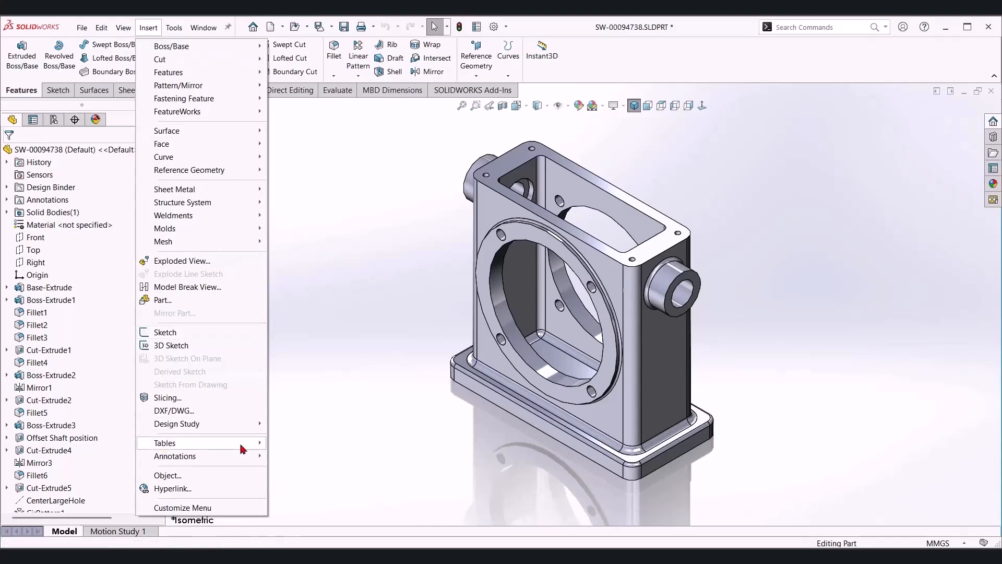
pyautogui.moveTo(188, 444)
pyautogui.click(303, 522)
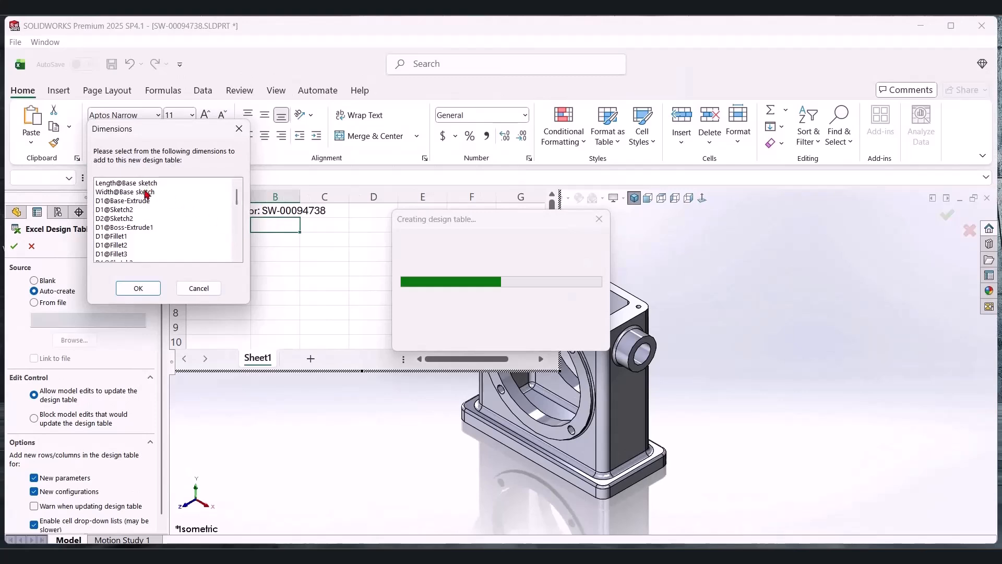
pyautogui.click(142, 183)
pyautogui.keyDown('shift'); pyautogui.click(142, 192); pyautogui.keyUp('shift')
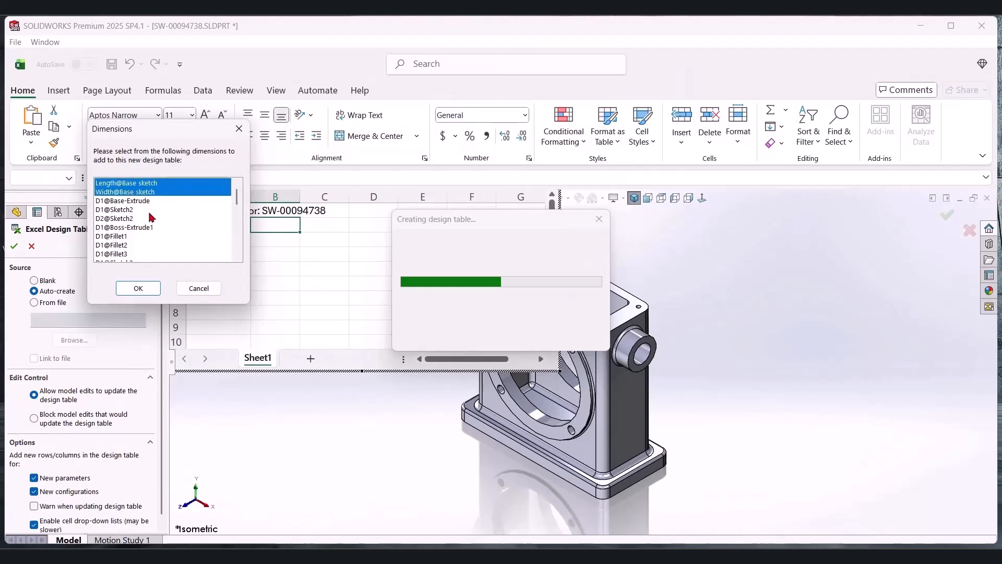
pyautogui.scroll(-5, 152, 217)
pyautogui.keyDown('ctrl'); pyautogui.click(151, 252); pyautogui.keyUp('ctrl')
pyautogui.scroll(-4, 150, 225)
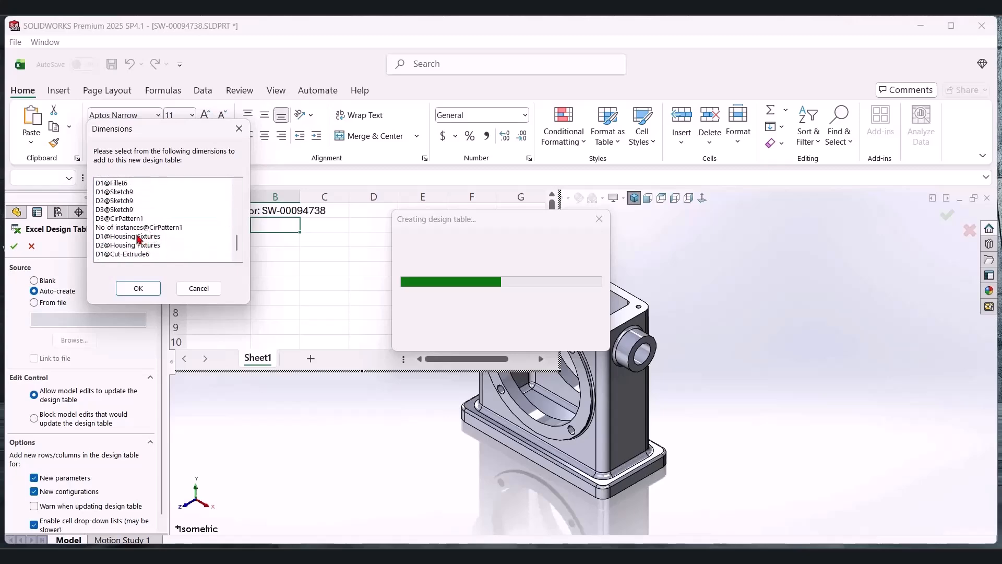
pyautogui.keyDown('ctrl'); pyautogui.click(139, 237); pyautogui.keyUp('ctrl')
pyautogui.click(134, 290)
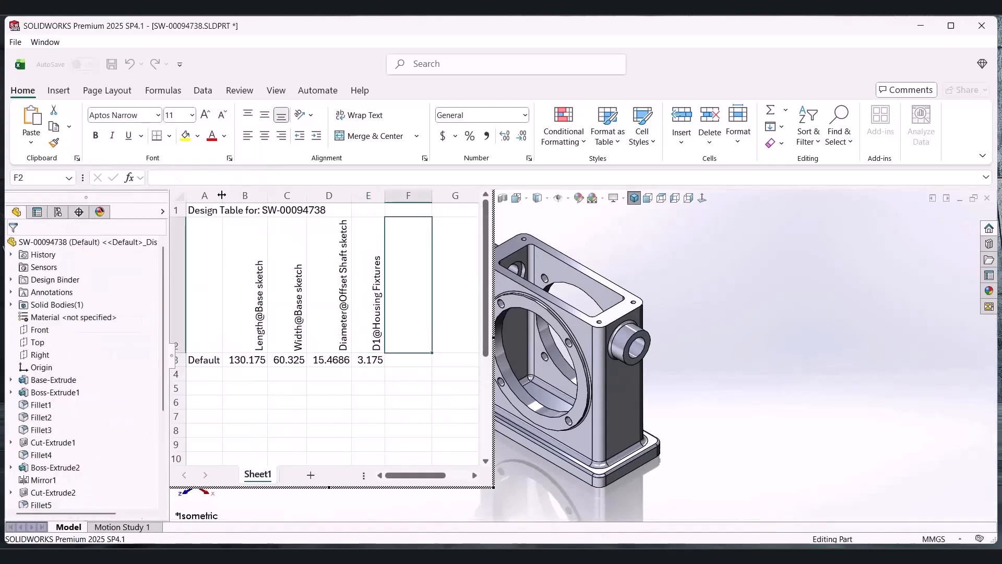
# - Add design table rows Plain Carbon Steel (135, 65, 18, 4), Cast Alloy Steel (132.5, 62.5, 16.5, 4.5) and Al 1060 alloy (136, 65.5, 17.5, 4.75)
pyautogui.moveTo(223, 196); pyautogui.dragTo(276, 197)
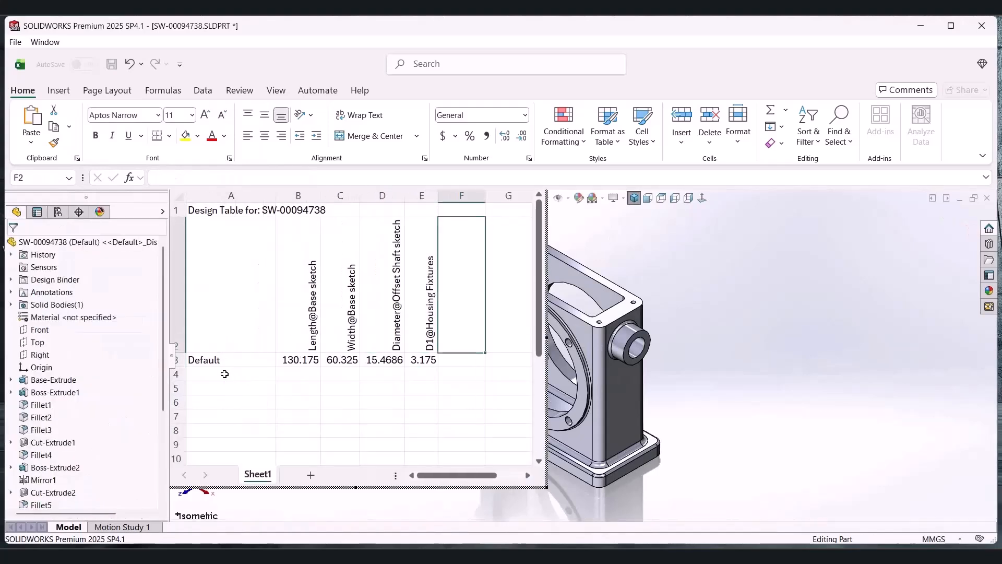
pyautogui.click(225, 374)
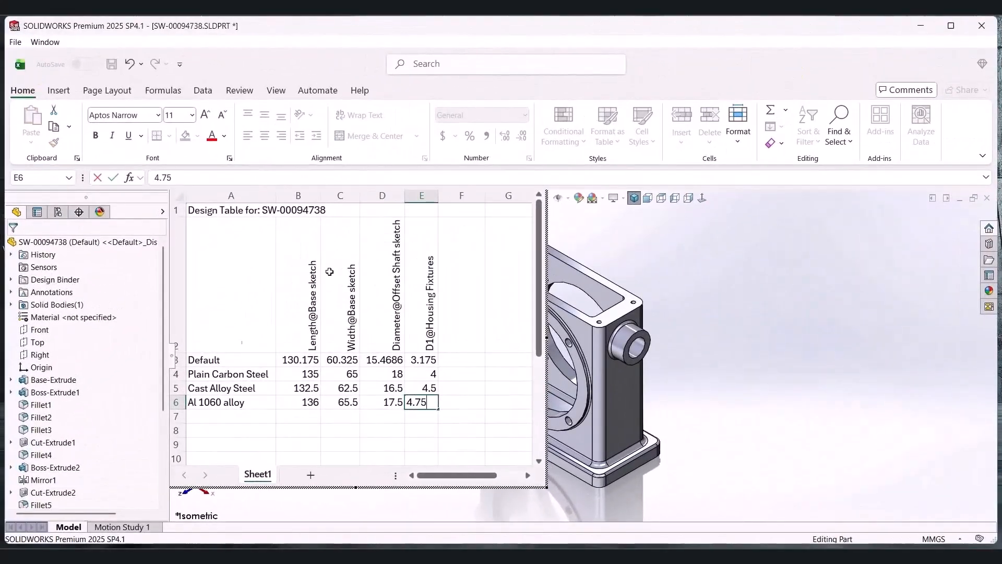
pyautogui.click(762, 359)
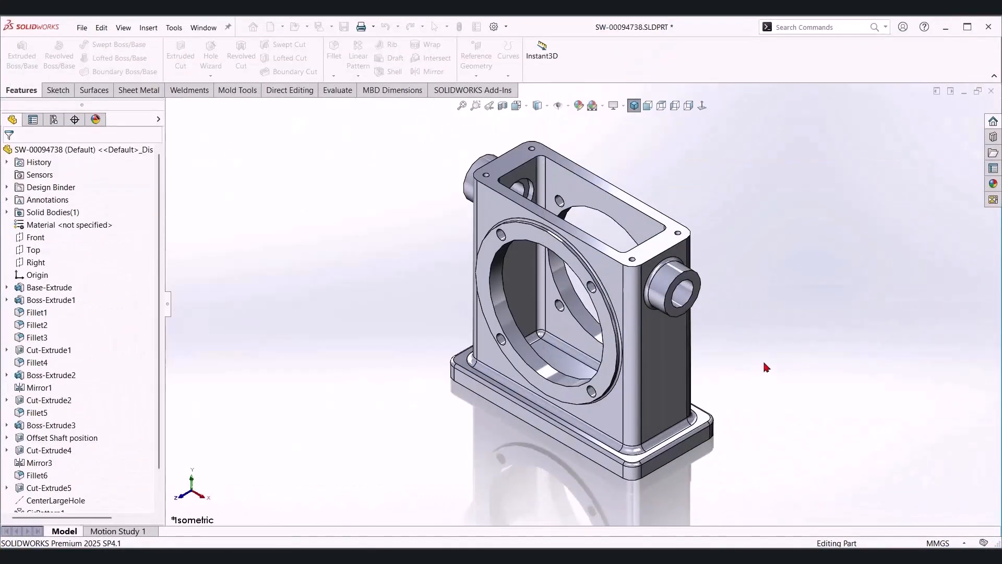
pyautogui.click(576, 315)
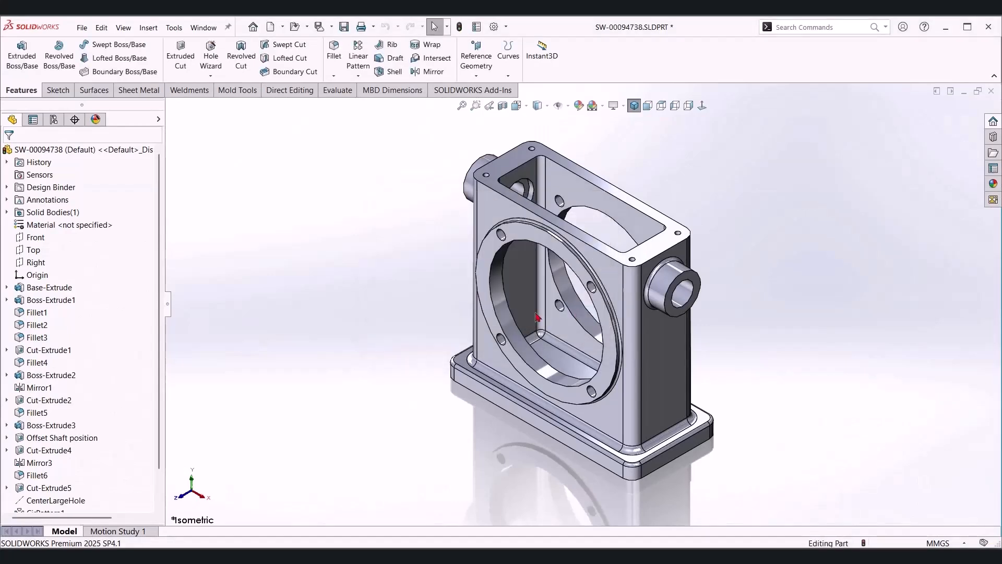
# - Open the Excel design table for editing and show the whole housing beside it
pyautogui.click(53, 121)
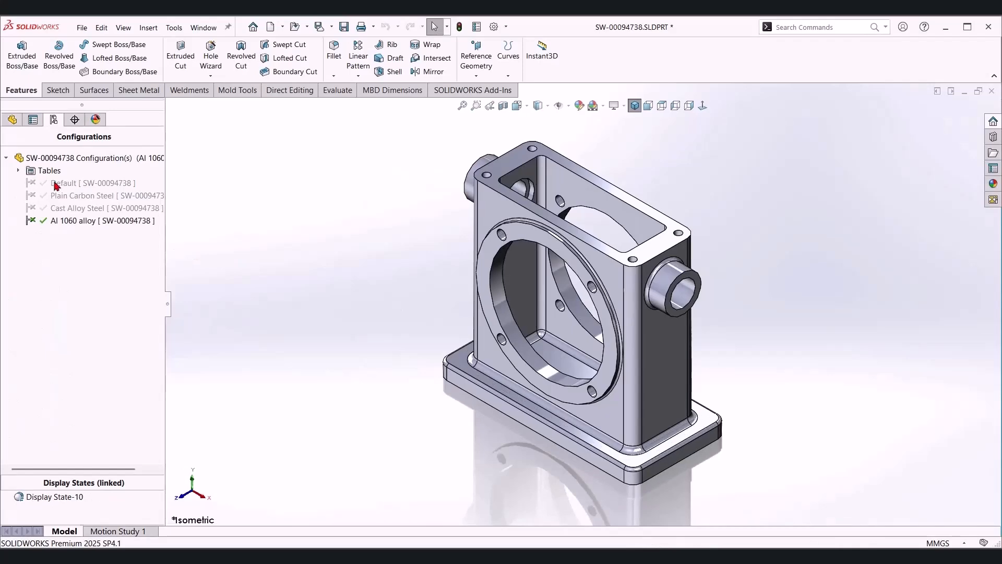
pyautogui.rightClick(105, 183)
pyautogui.click(130, 202)
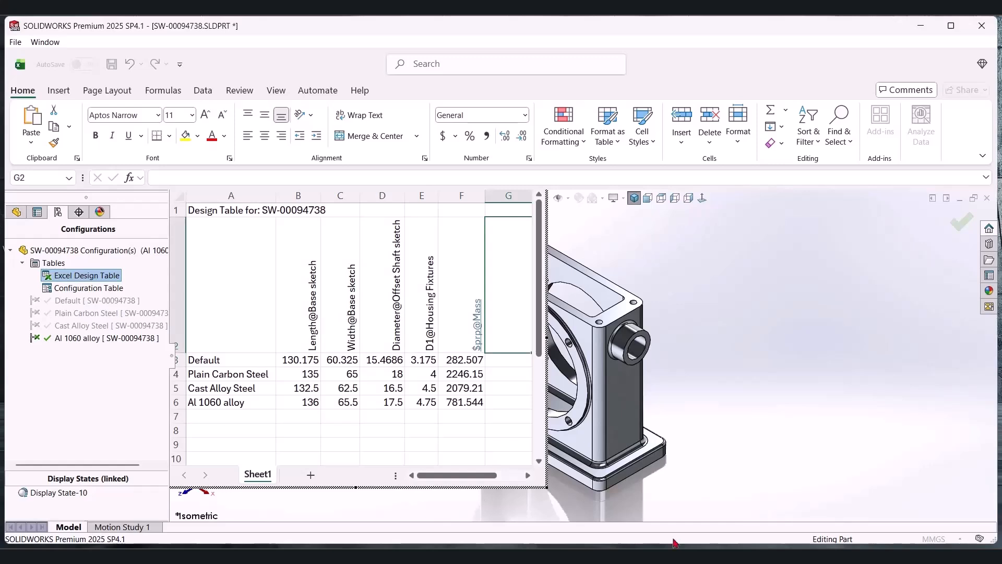
pyautogui.keyDown('ctrl'); pyautogui.moveTo(710, 378); pyautogui.dragTo(850, 365, button='middle'); pyautogui.keyUp('ctrl')
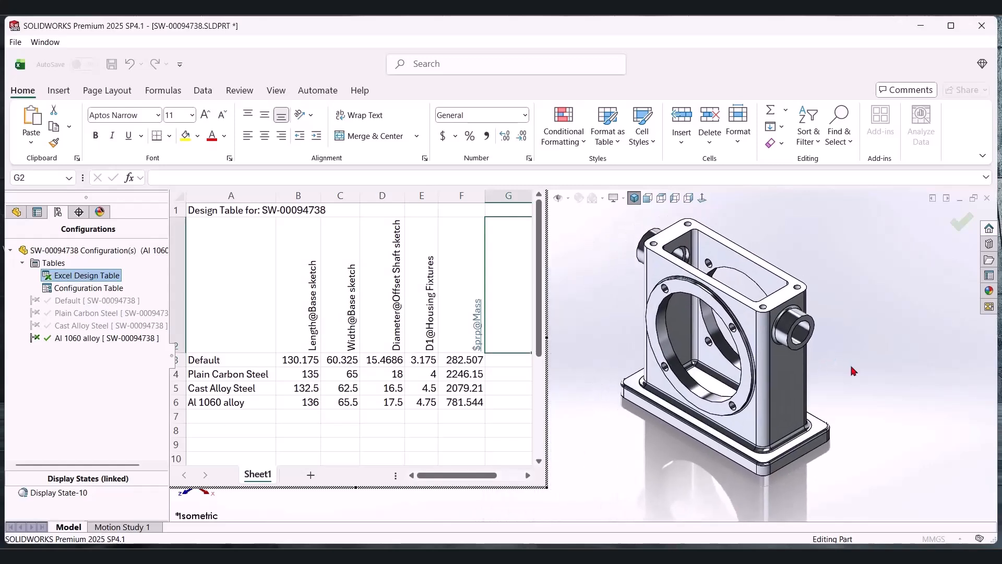
# - Add the offset shaft boss's state to the design table, with S for Plain Carbon Steel and Al 1060 alloy and UNSUPPRESSED for Cast Alloy Steel
pyautogui.scroll(-3, 820, 336)
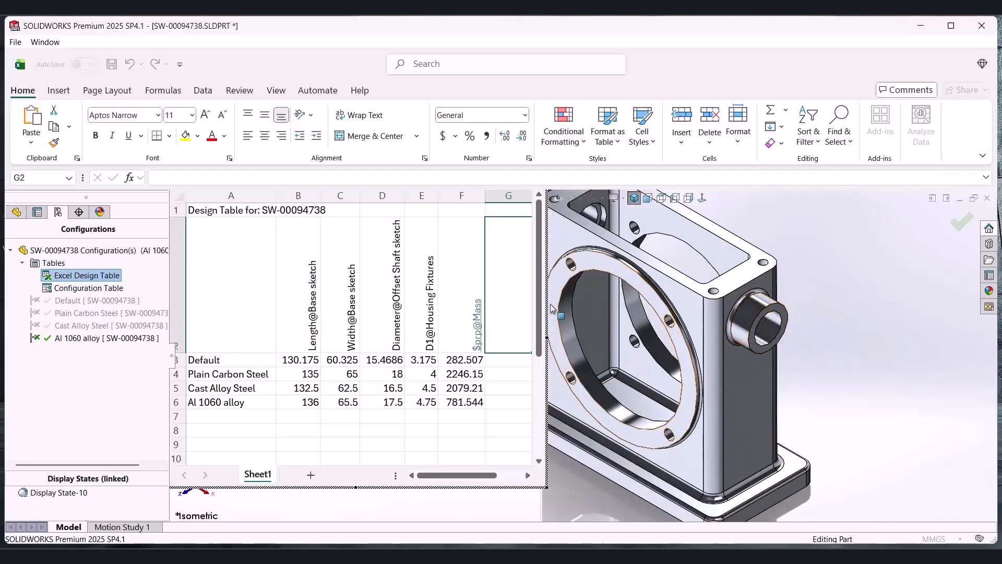
pyautogui.doubleClick(750, 322)
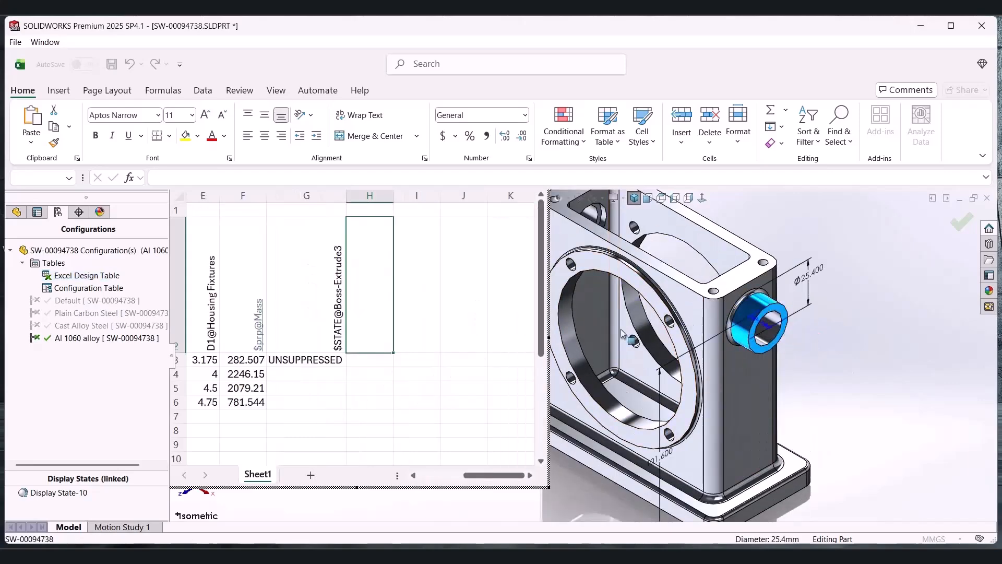
pyautogui.click(310, 373)
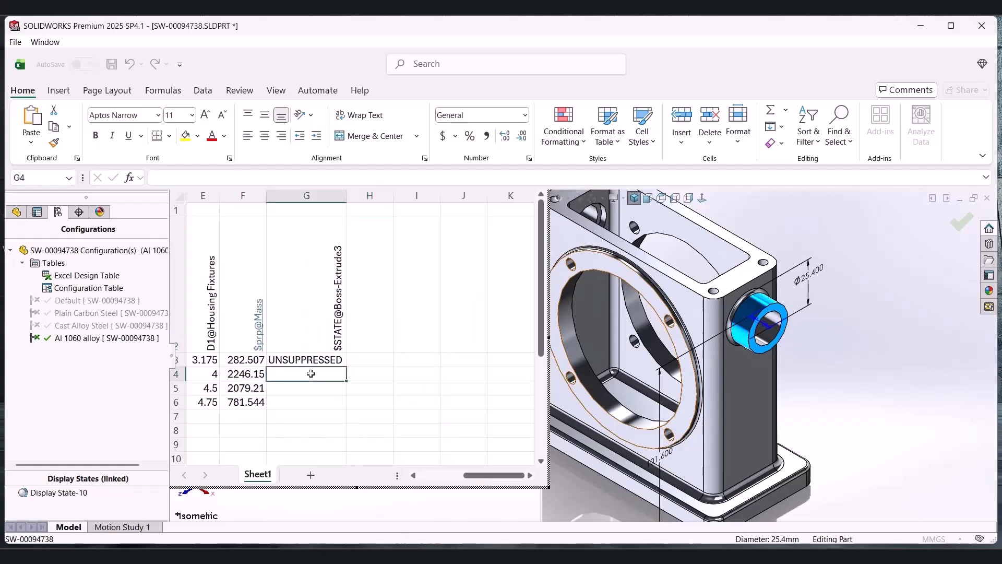
pyautogui.write('S')
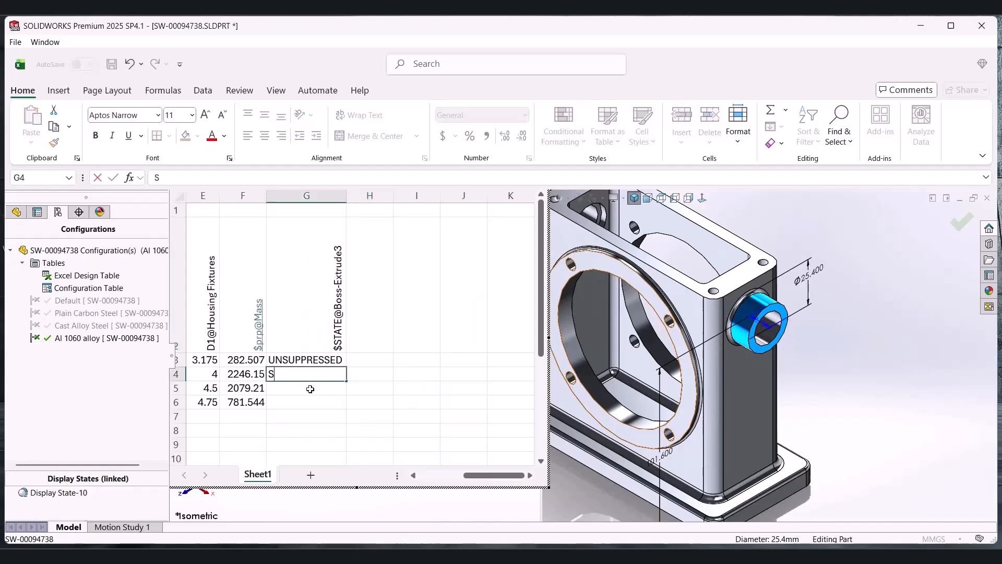
pyautogui.click(310, 389)
pyautogui.write('UNSUPPRESSED')
pyautogui.press('Return')
pyautogui.write('S')
pyautogui.click(361, 387)
pyautogui.click(966, 226)
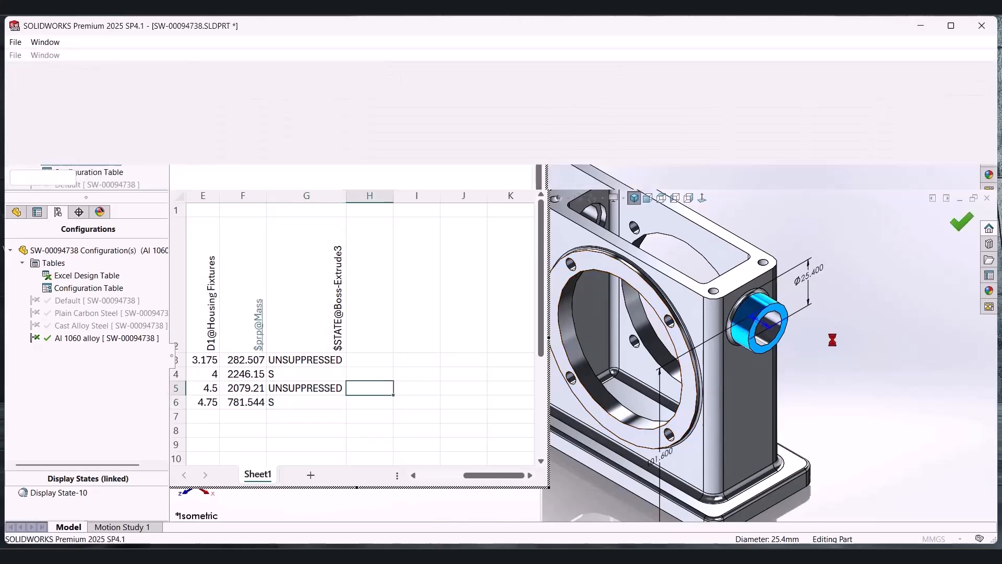
# - Activate the Plain Carbon Steel and Cast Alloy Steel configurations in turn to check the offset shaft boss on the housing
pyautogui.scroll(2, 827, 339)
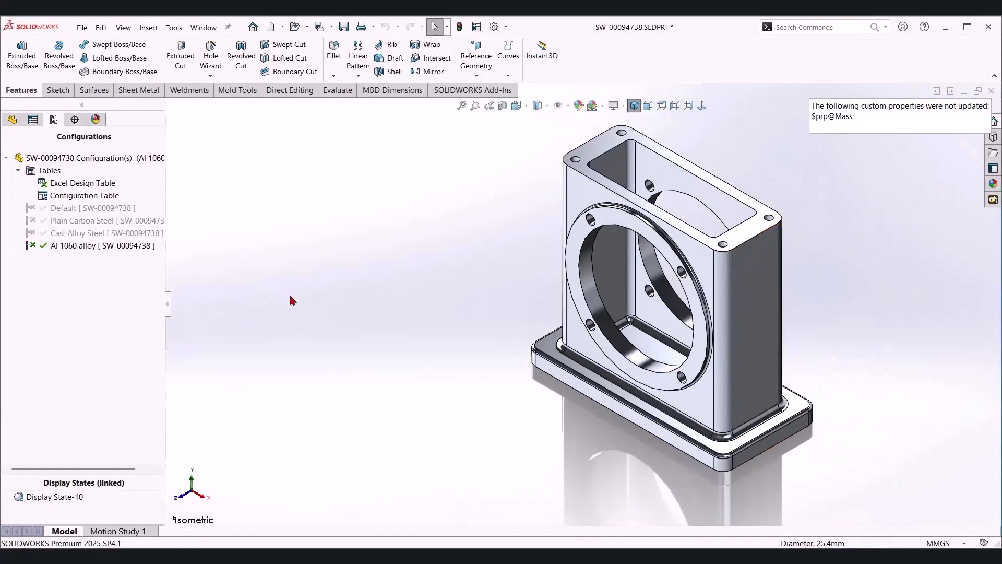
pyautogui.doubleClick(97, 224)
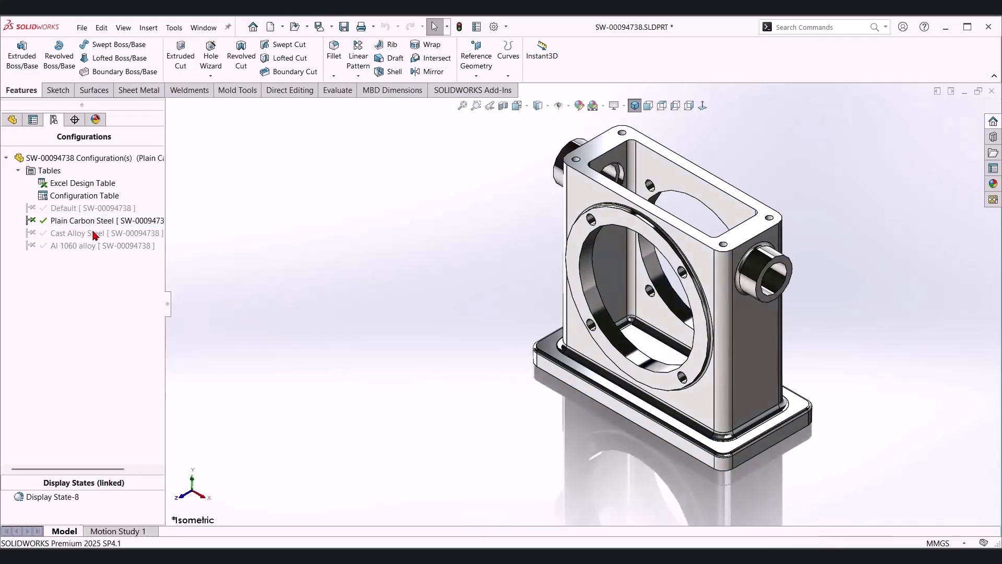
pyautogui.doubleClick(95, 235)
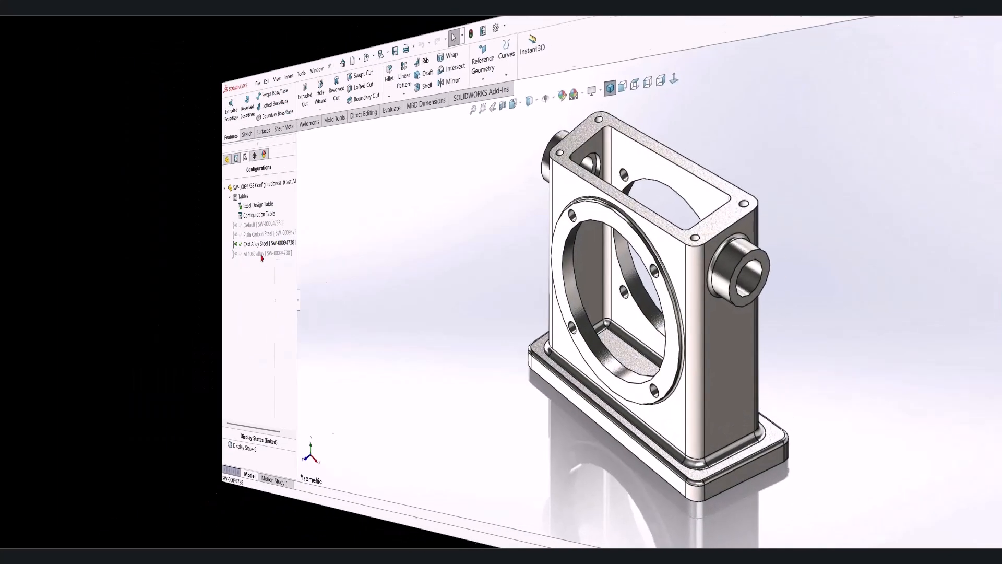